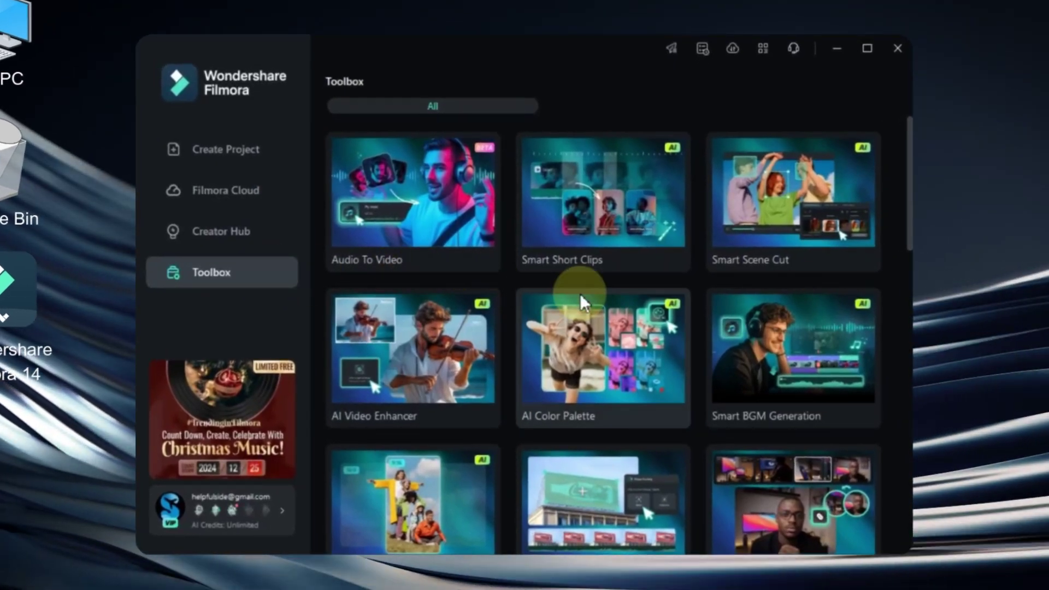
Launch AI Face Mosaic from the Toolbox and select the clip 3202044-hd_1920_1080_25fps.mp4.
{"action": "scroll", "coordinate": [636, 304], "scroll_direction": "down", "scroll_amount": 5}
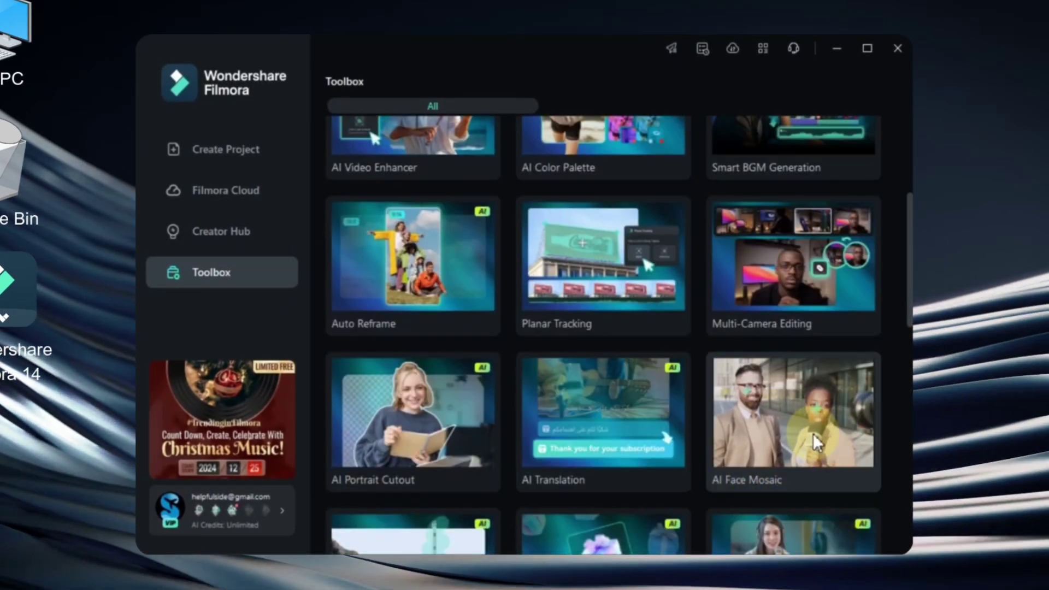
{"action": "left_click", "coordinate": [793, 458]}
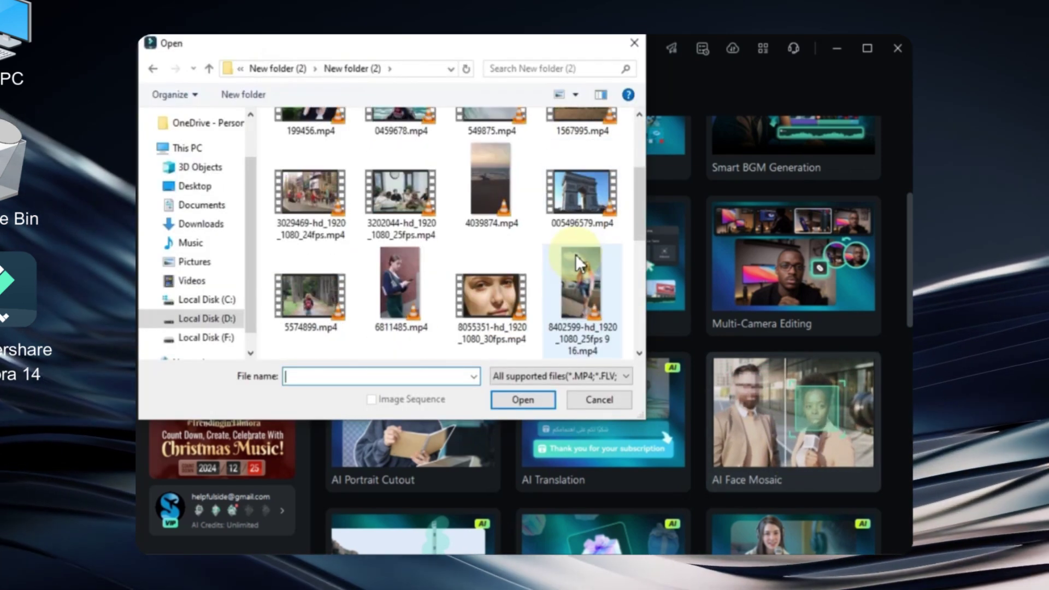
{"action": "left_click", "coordinate": [426, 218]}
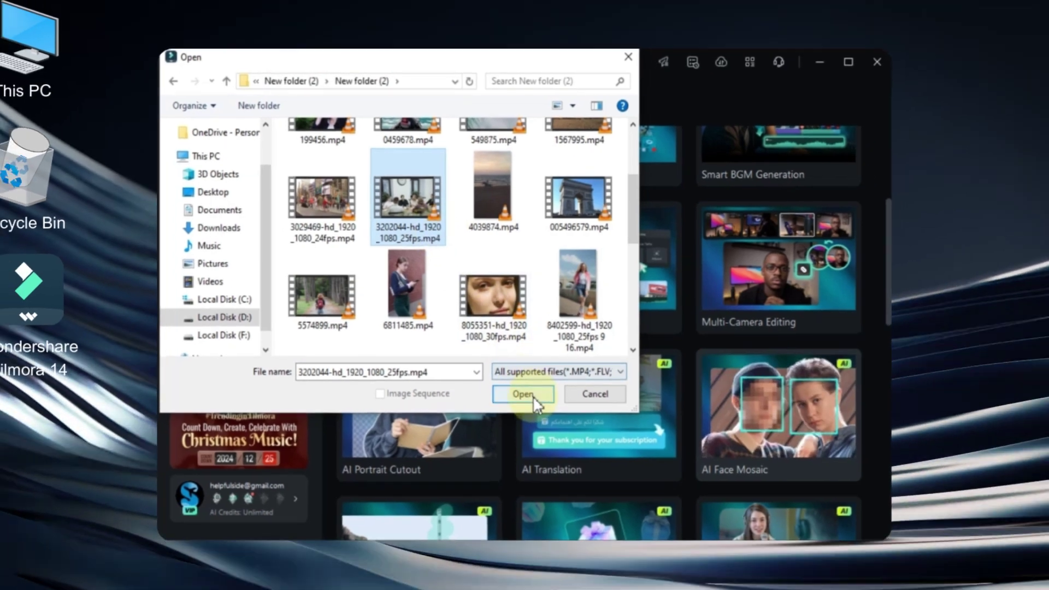
Open the clip, keeping the project settings at 1920 x 1080 30fps.
{"action": "left_click", "coordinate": [523, 394]}
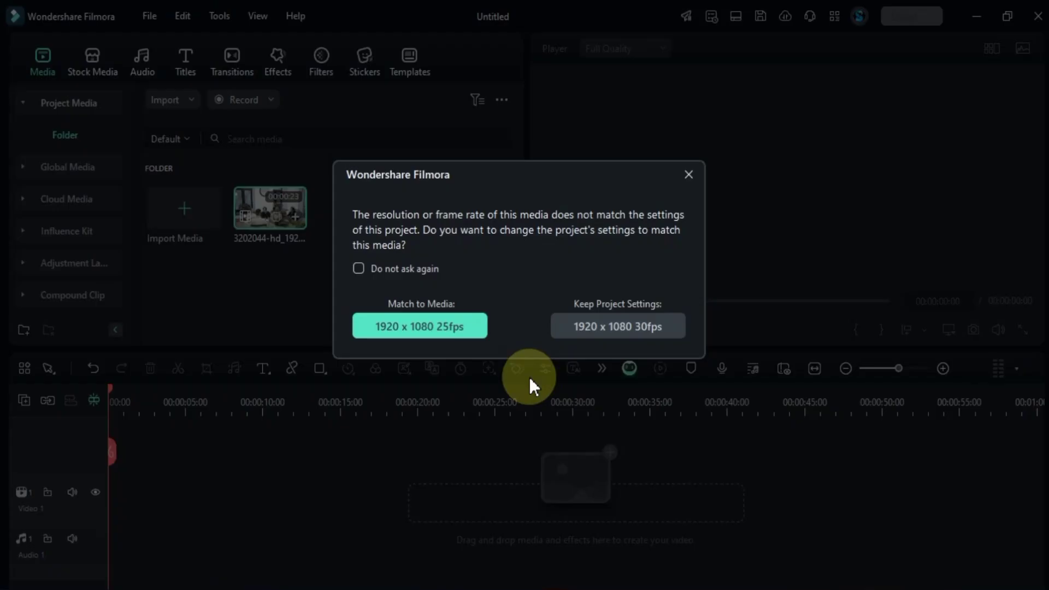
{"action": "left_click", "coordinate": [583, 334]}
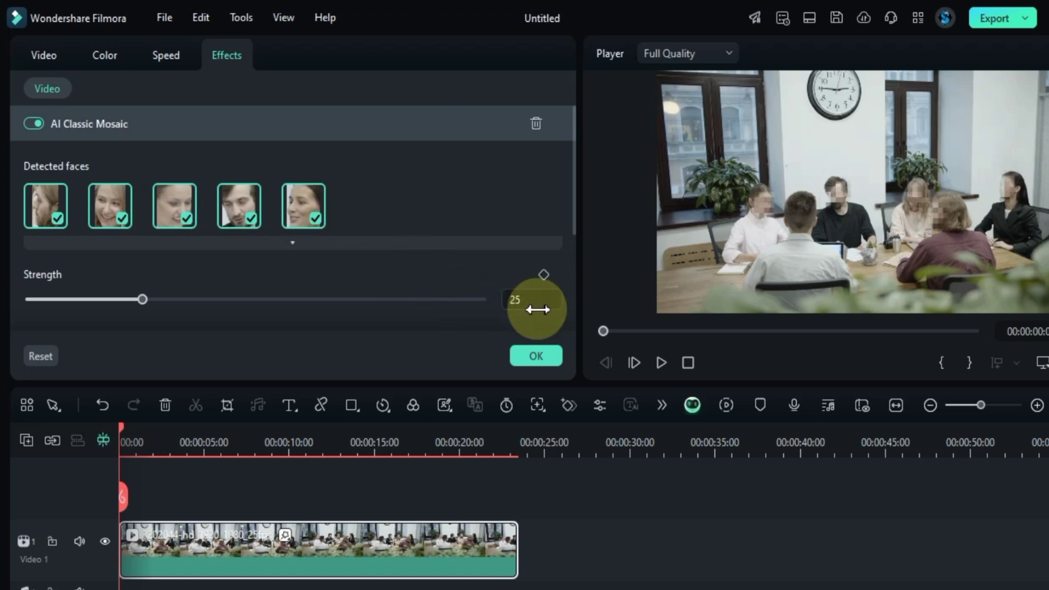
Preview the clip and uncheck the second and third detected faces to remove their mosaic.
{"action": "left_click", "coordinate": [661, 362]}
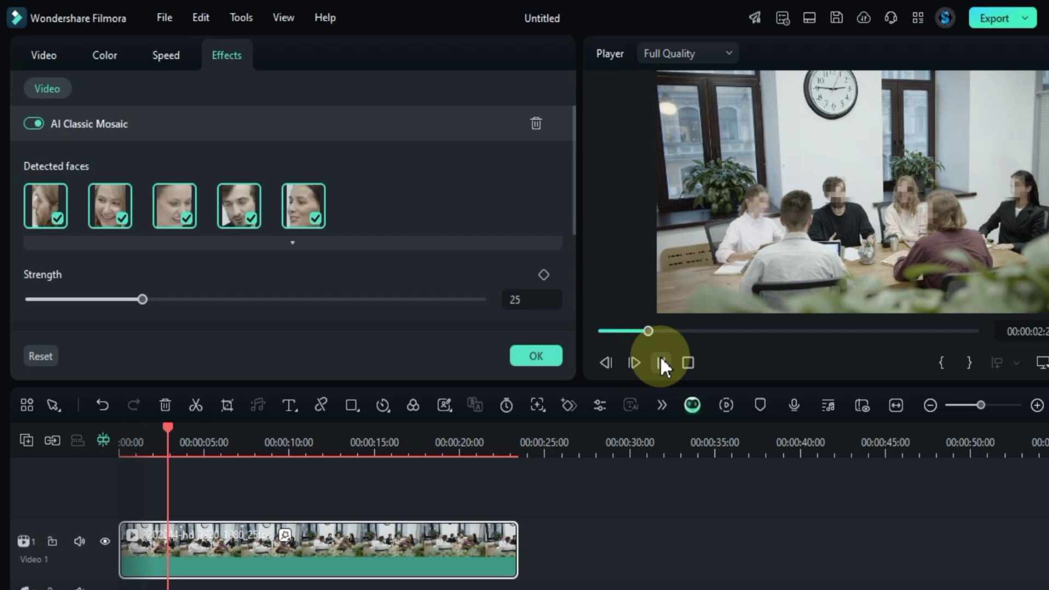
{"action": "left_click", "coordinate": [662, 362]}
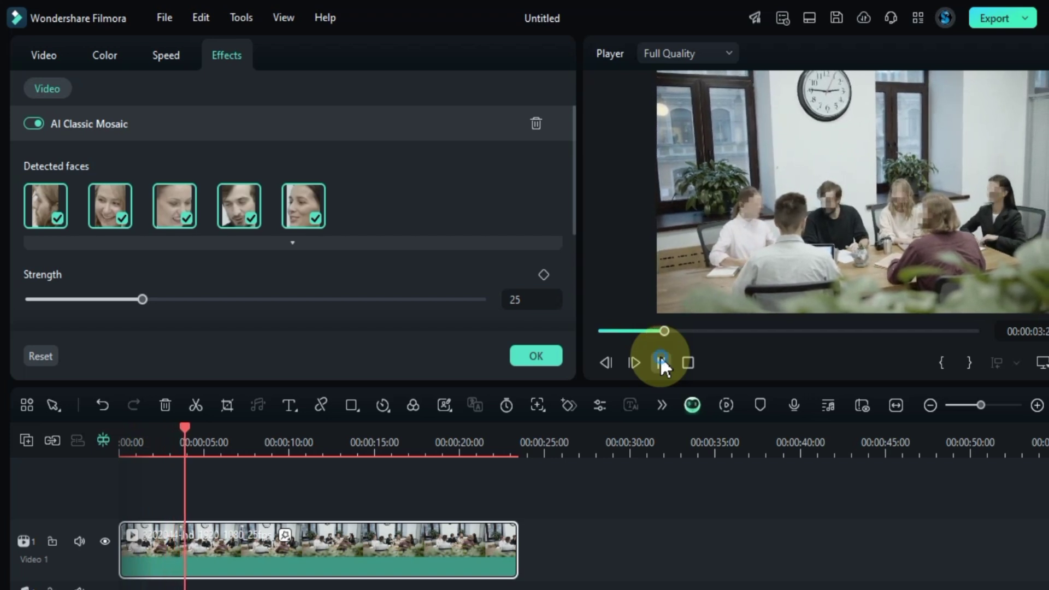
{"action": "left_click", "coordinate": [122, 217]}
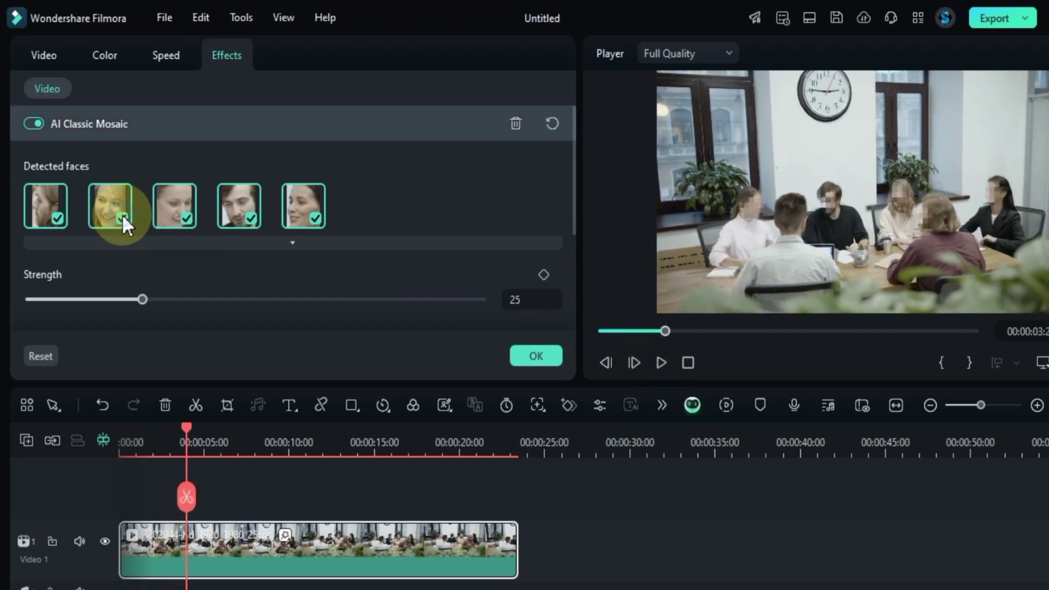
{"action": "left_click", "coordinate": [189, 217]}
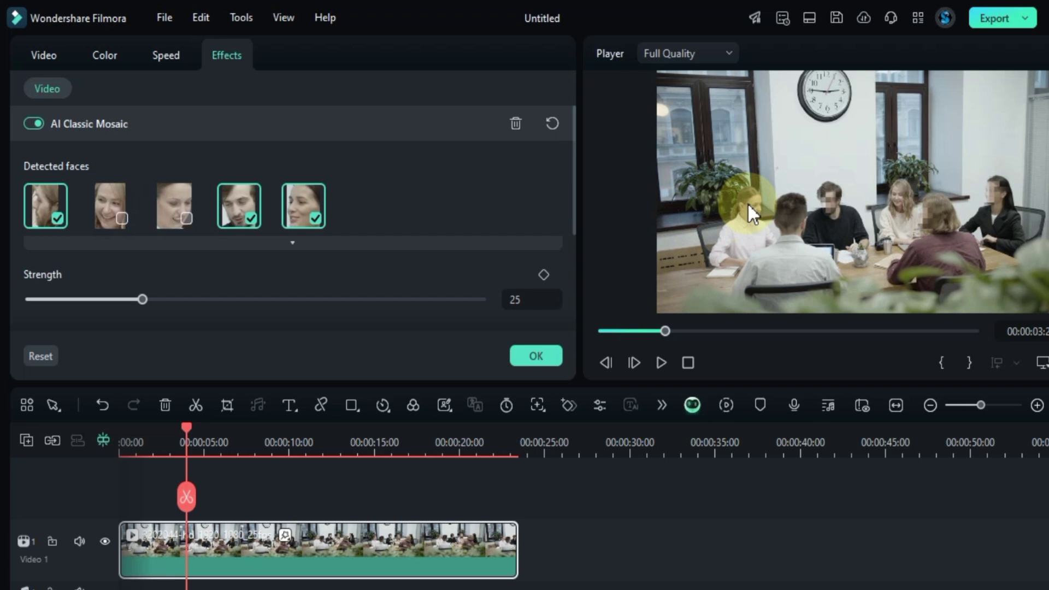
Keep the fourth face mosaicked and raise the mosaic strength to 47.
{"action": "left_click", "coordinate": [660, 365]}
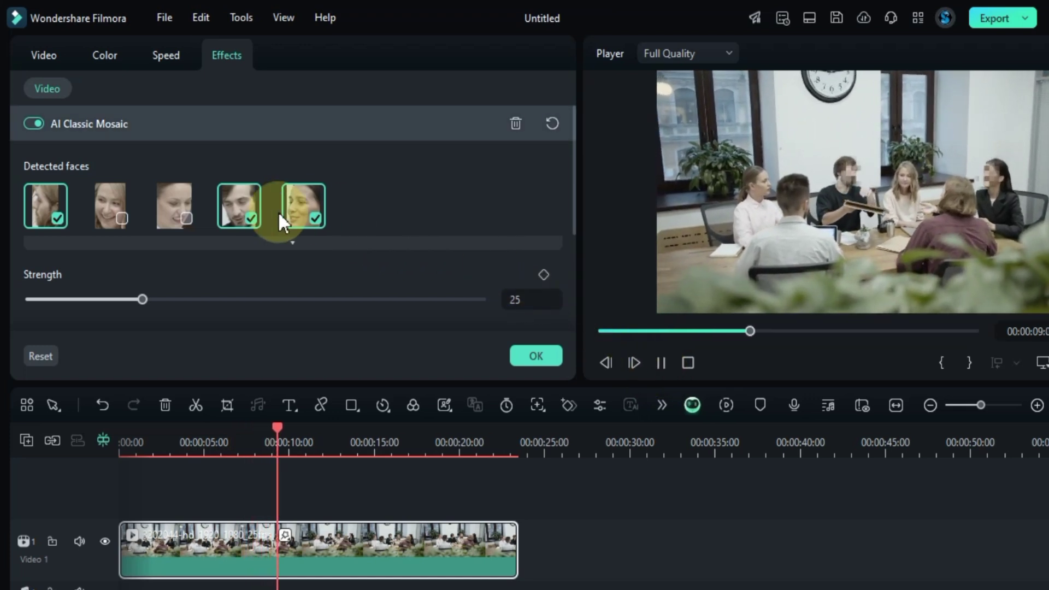
{"action": "left_click", "coordinate": [241, 217]}
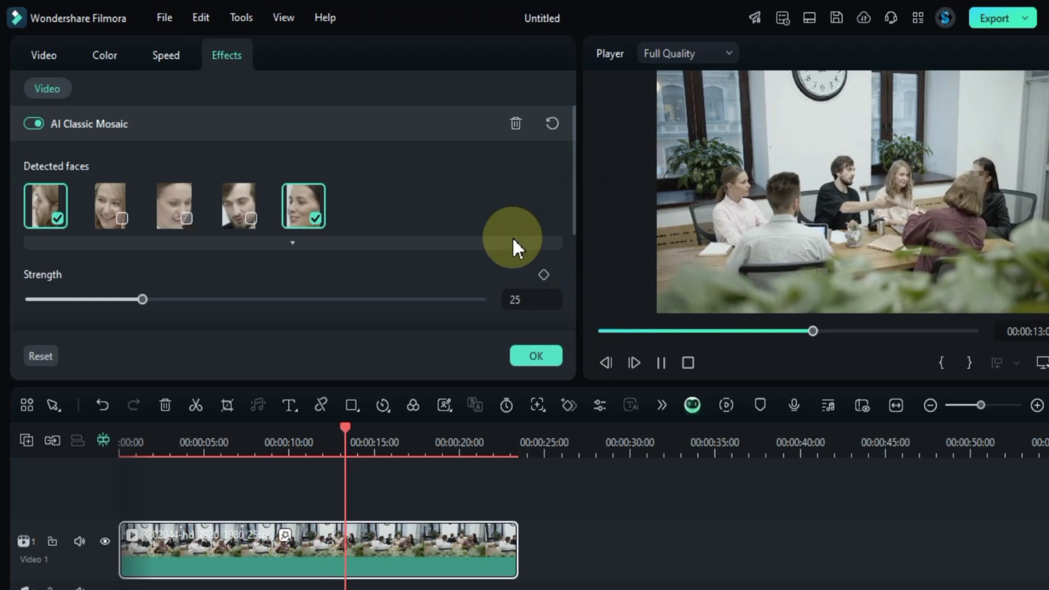
{"action": "left_click", "coordinate": [241, 220]}
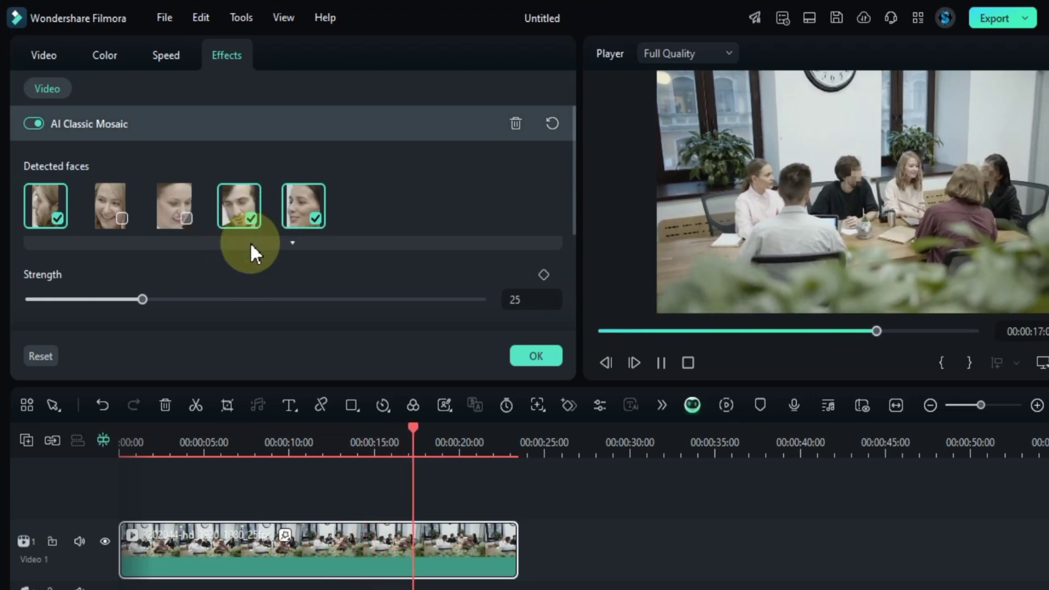
{"action": "left_click_drag", "start_coordinate": [140, 299], "coordinate": [245, 298]}
Set the mosaic feather to 49 and the strength to 41.
{"action": "scroll", "coordinate": [251, 296], "scroll_direction": "down", "scroll_amount": 2}
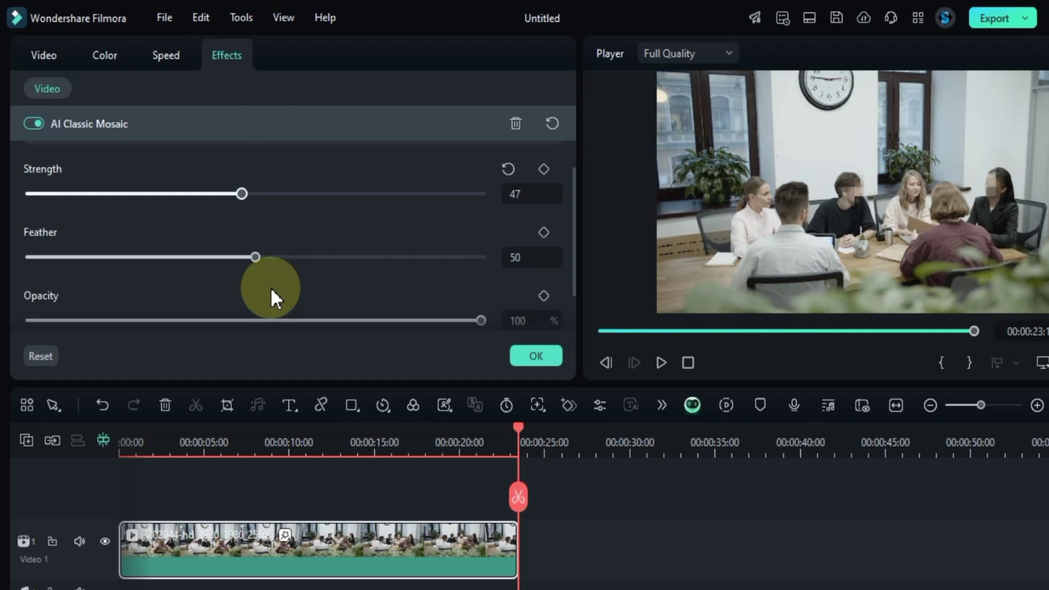
{"action": "left_click_drag", "start_coordinate": [254, 258], "coordinate": [232, 262]}
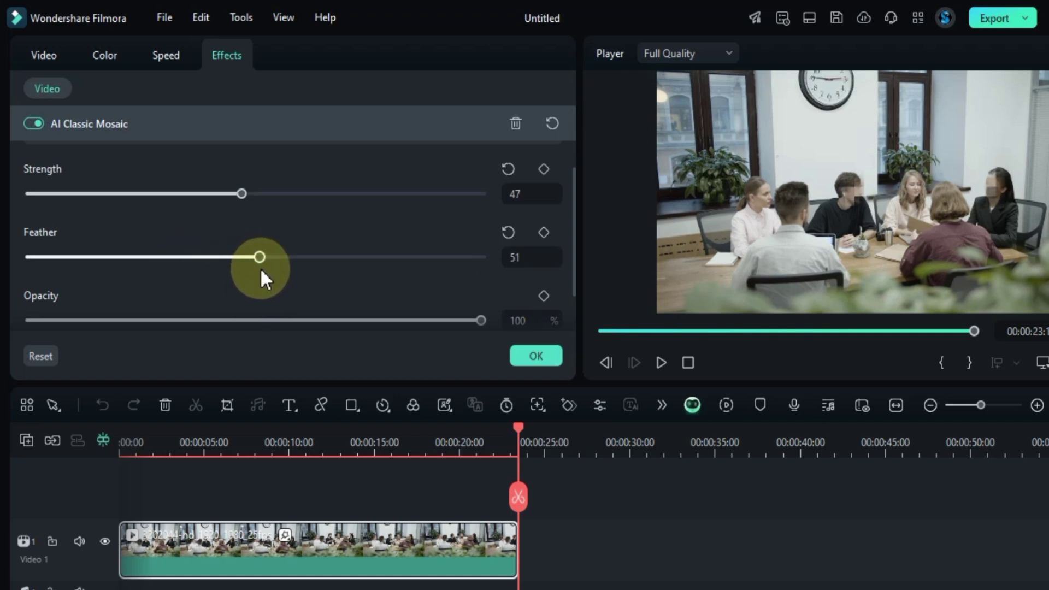
{"action": "scroll", "coordinate": [305, 241], "scroll_direction": "up", "scroll_amount": 2}
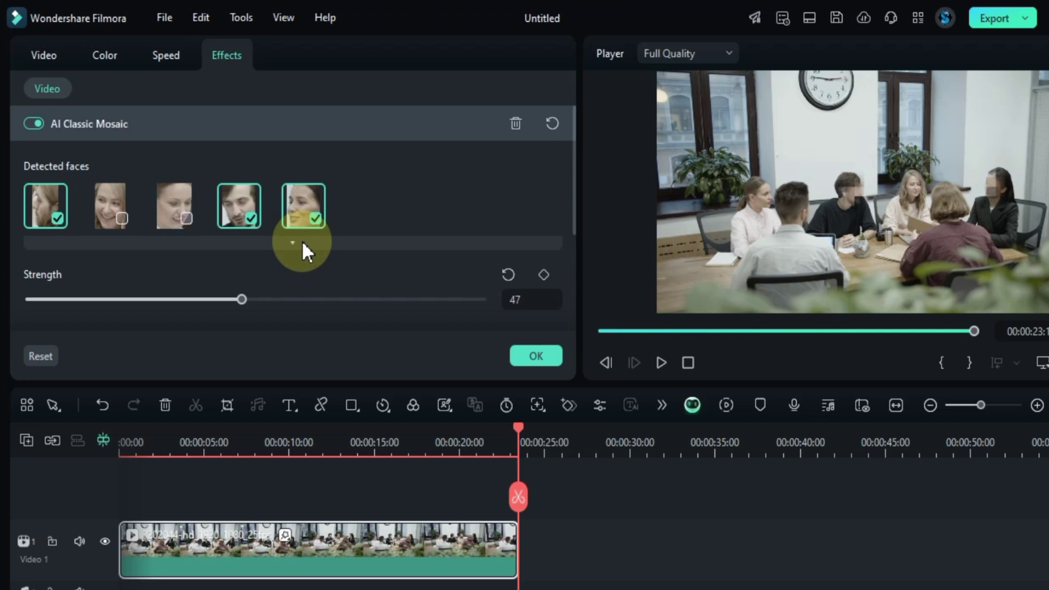
{"action": "left_click_drag", "start_coordinate": [242, 299], "coordinate": [217, 301]}
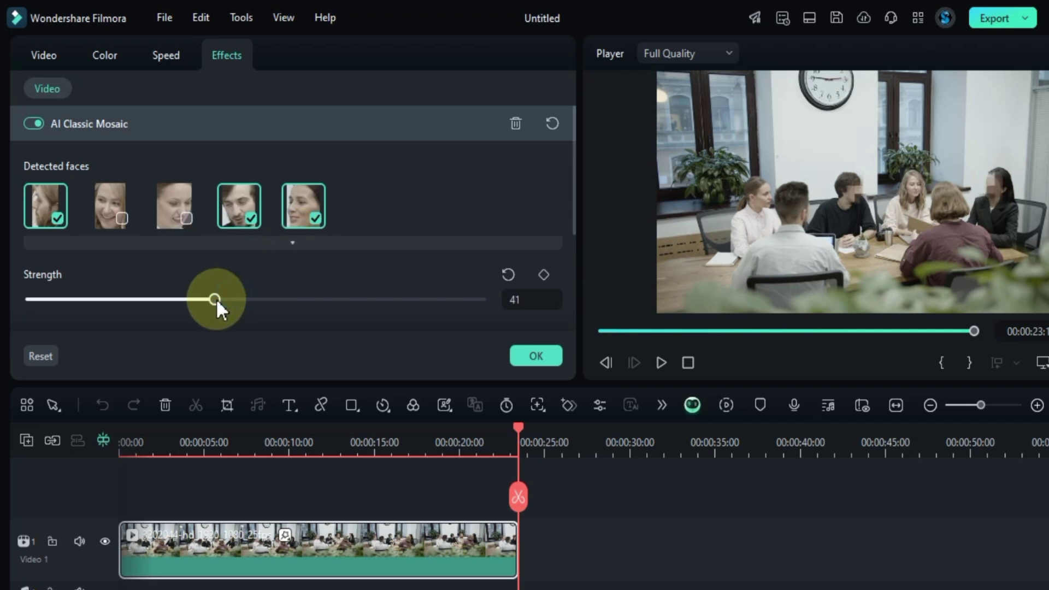
Try several opacity values and bring opacity back to 100%, leaving Invert off.
{"action": "scroll", "coordinate": [460, 282], "scroll_direction": "down", "scroll_amount": 2}
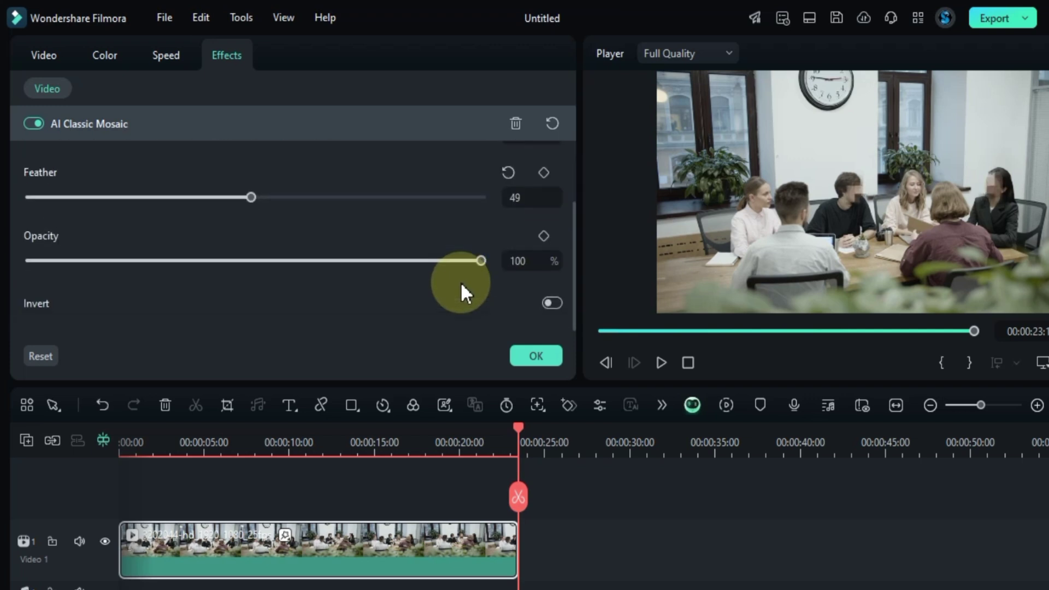
{"action": "left_click_drag", "start_coordinate": [468, 260], "coordinate": [244, 274]}
{"action": "left_click_drag", "start_coordinate": [40, 276], "coordinate": [375, 276]}
{"action": "left_click_drag", "start_coordinate": [260, 279], "coordinate": [475, 280]}
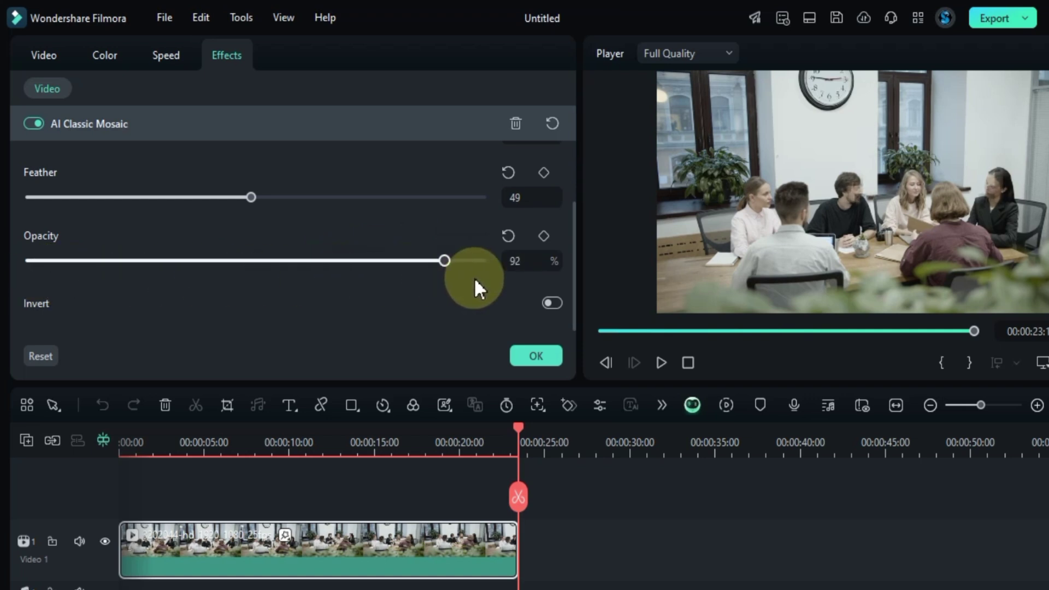
{"action": "left_click", "coordinate": [552, 302]}
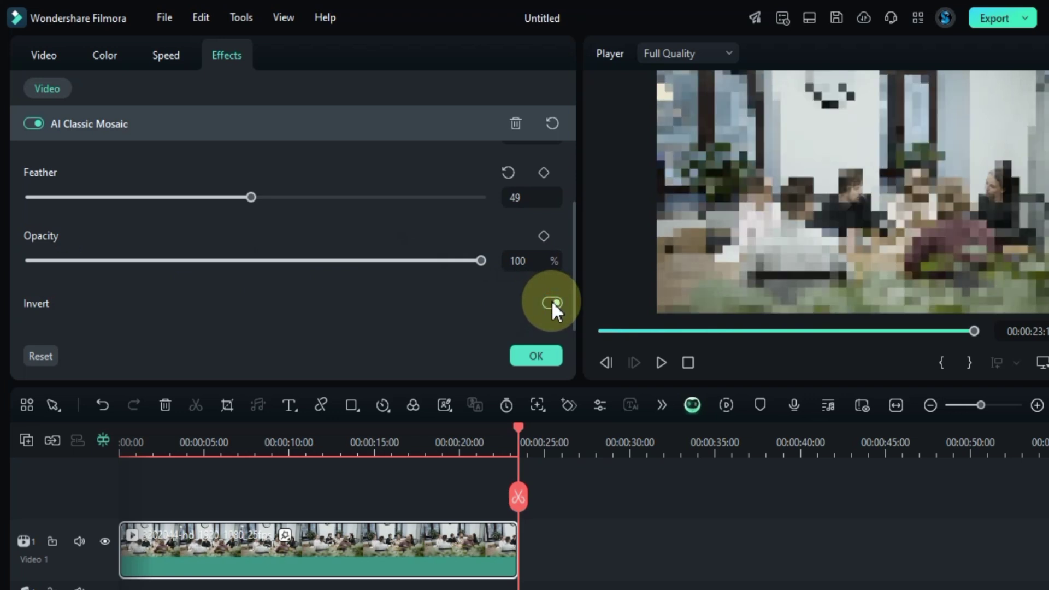
{"action": "left_click", "coordinate": [552, 302]}
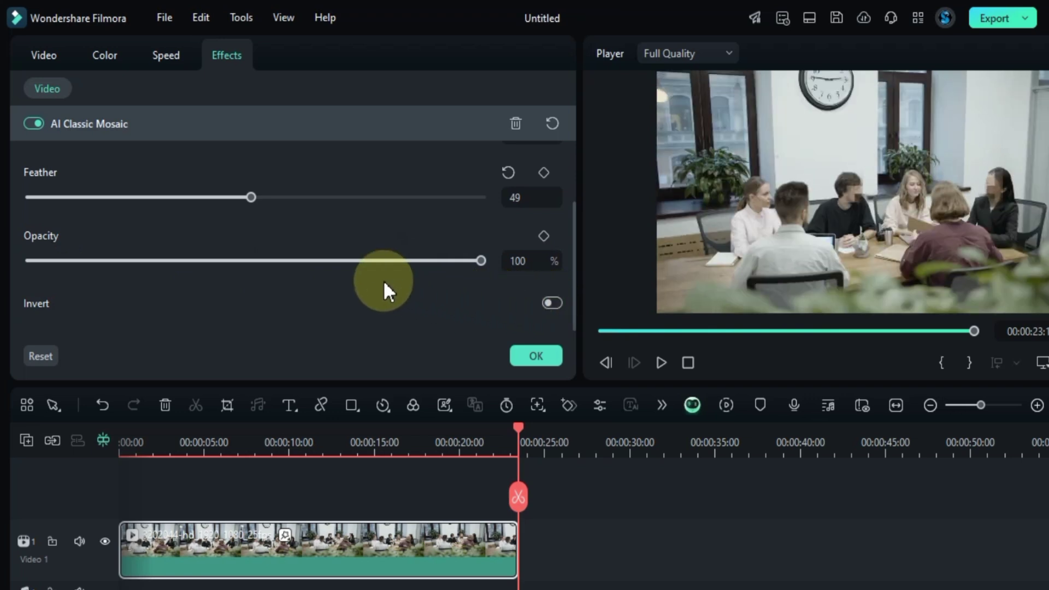
{"action": "scroll", "coordinate": [382, 279], "scroll_direction": "up", "scroll_amount": 3}
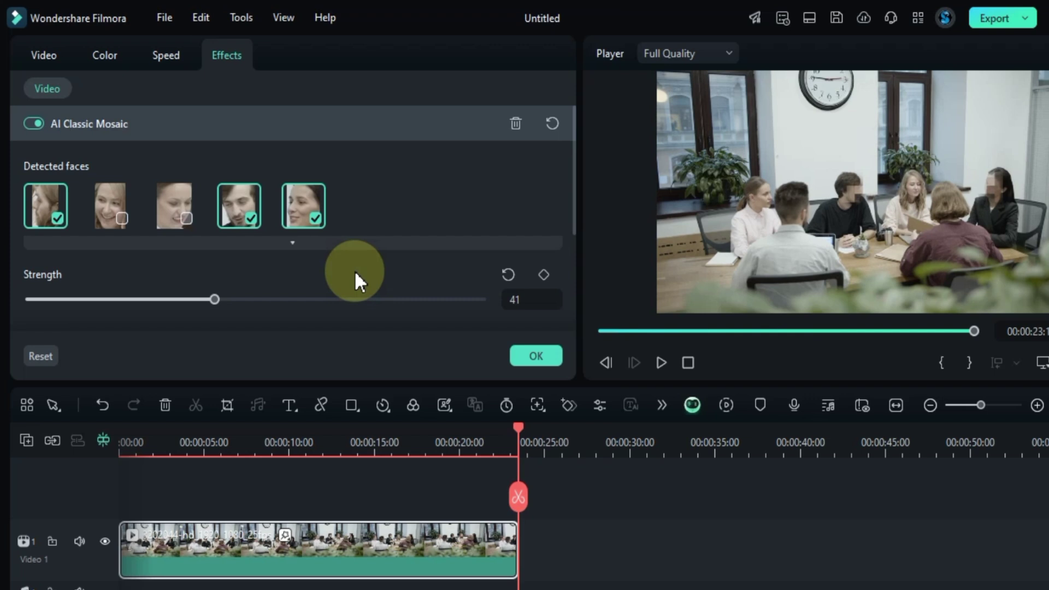
Preview the Enjoy emoji effect from Face Mosaic and drag it onto the meeting clip.
{"action": "left_click", "coordinate": [587, 520]}
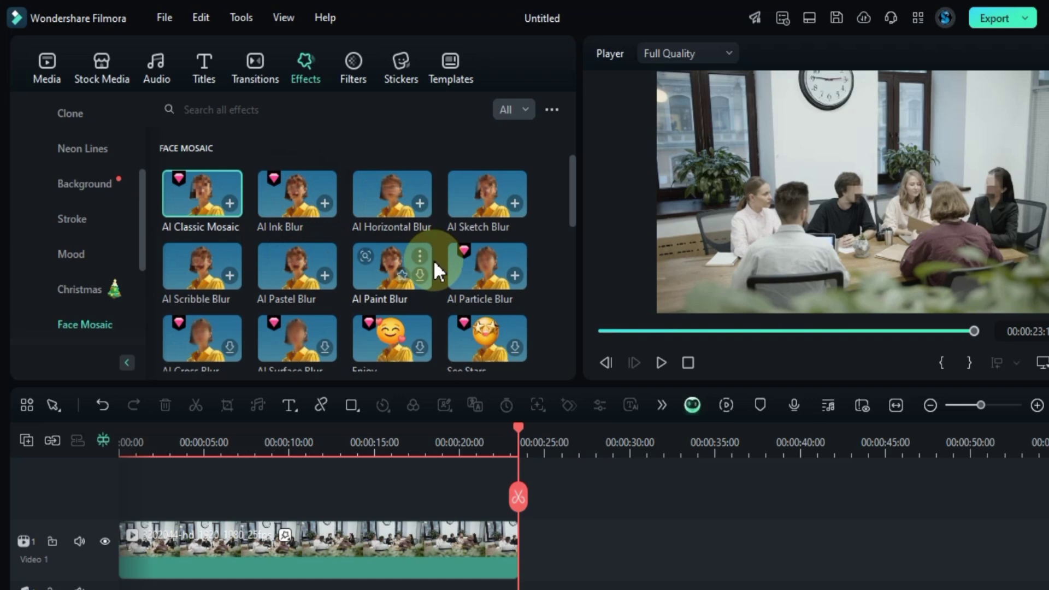
{"action": "scroll", "coordinate": [433, 261], "scroll_direction": "down", "scroll_amount": 2}
{"action": "scroll", "coordinate": [425, 276], "scroll_direction": "down", "scroll_amount": 2}
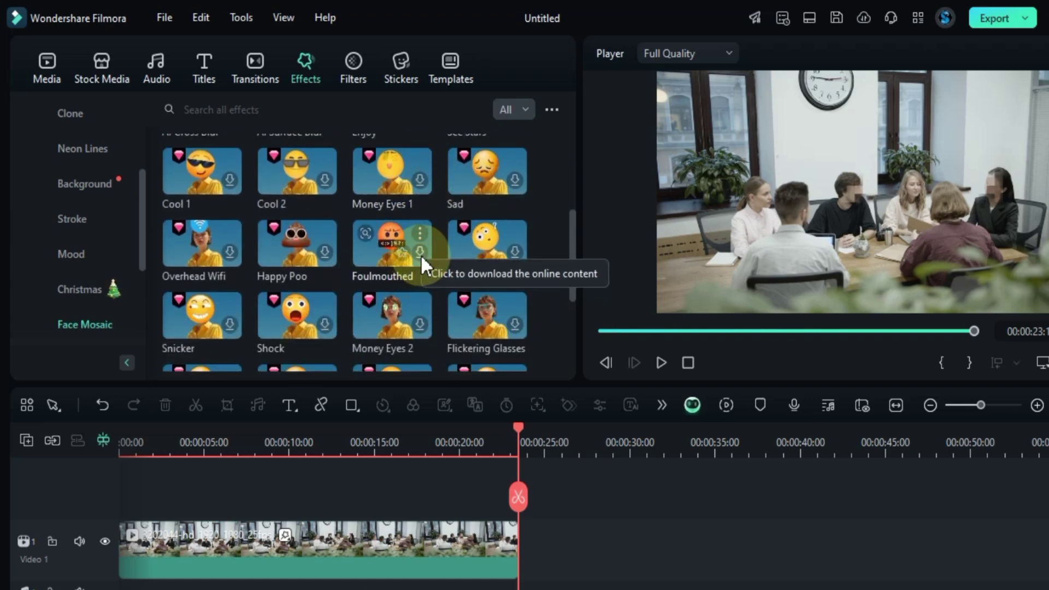
{"action": "scroll", "coordinate": [420, 255], "scroll_direction": "down", "scroll_amount": 3}
{"action": "scroll", "coordinate": [420, 255], "scroll_direction": "up", "scroll_amount": 3}
{"action": "scroll", "coordinate": [421, 255], "scroll_direction": "up", "scroll_amount": 3}
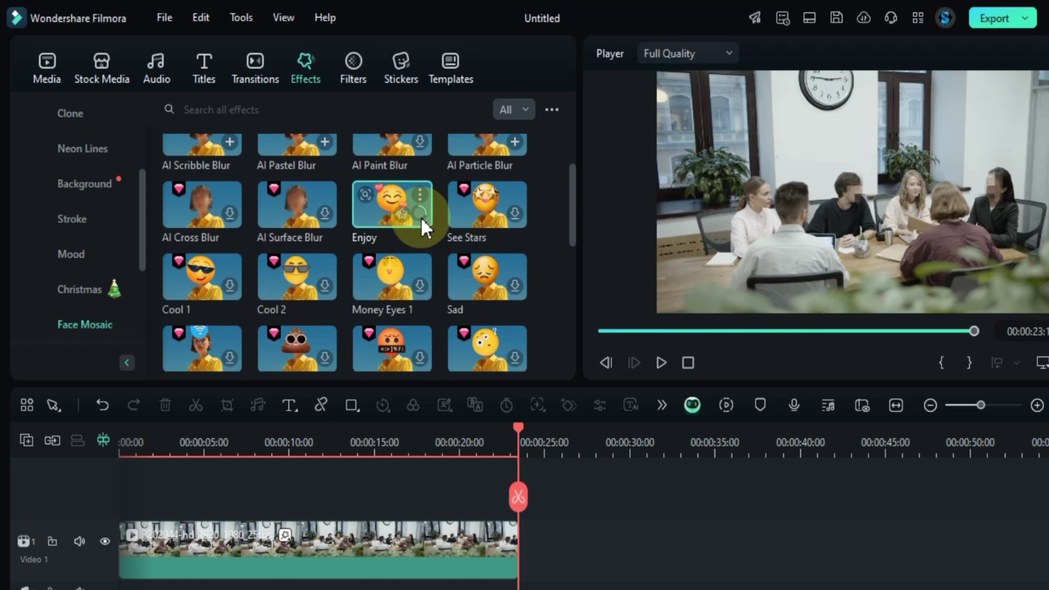
{"action": "left_click", "coordinate": [420, 217]}
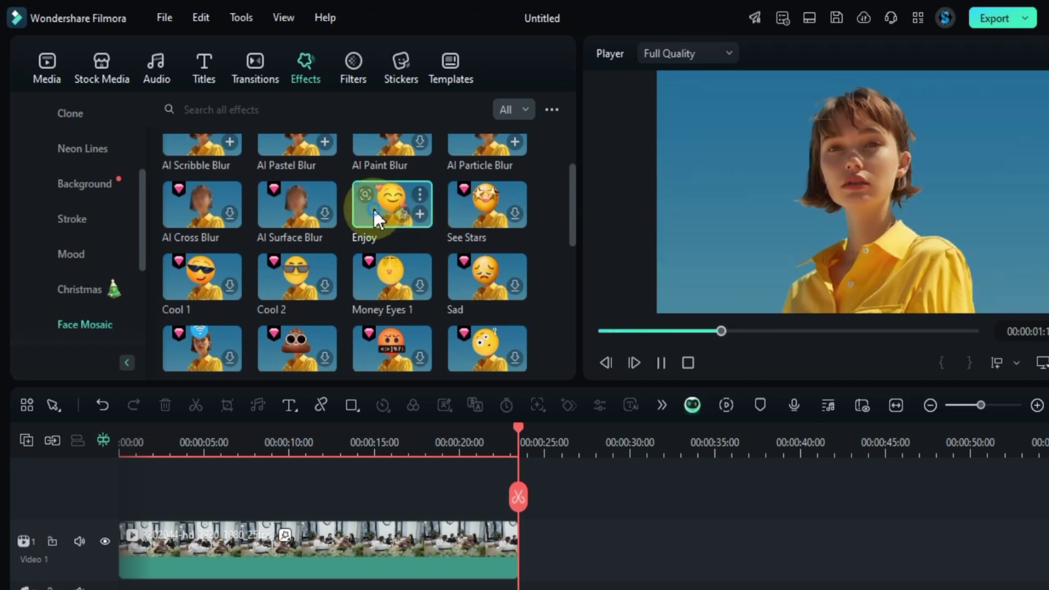
{"action": "left_click_drag", "start_coordinate": [373, 209], "coordinate": [157, 541]}
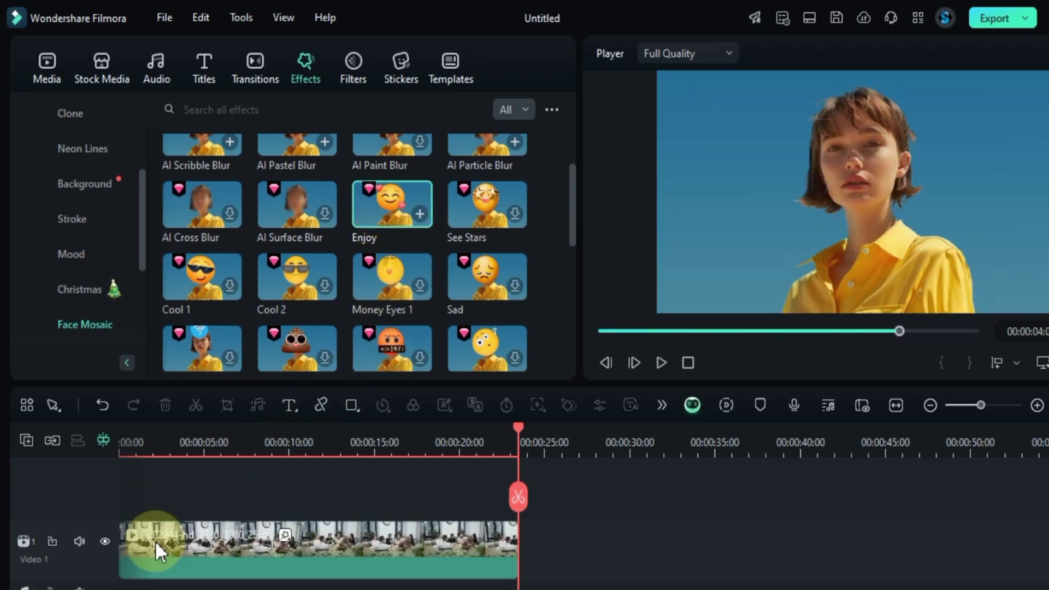
In the clip's Enjoy settings, uncheck the third and fourth detected faces and review playback.
{"action": "double_click", "coordinate": [230, 540]}
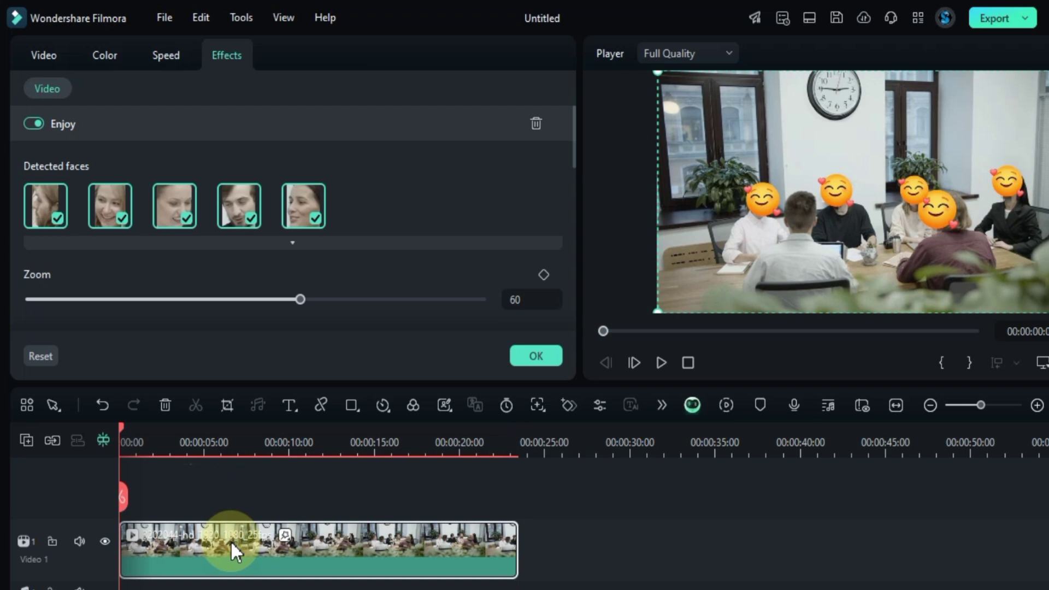
{"action": "key", "text": "space"}
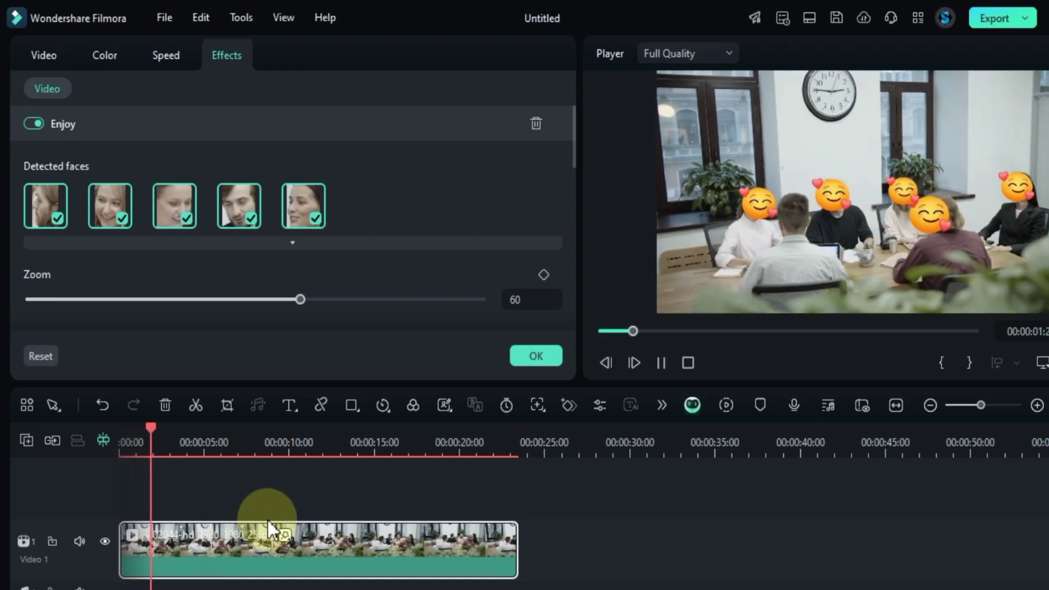
{"action": "key", "text": "space"}
{"action": "left_click", "coordinate": [180, 217]}
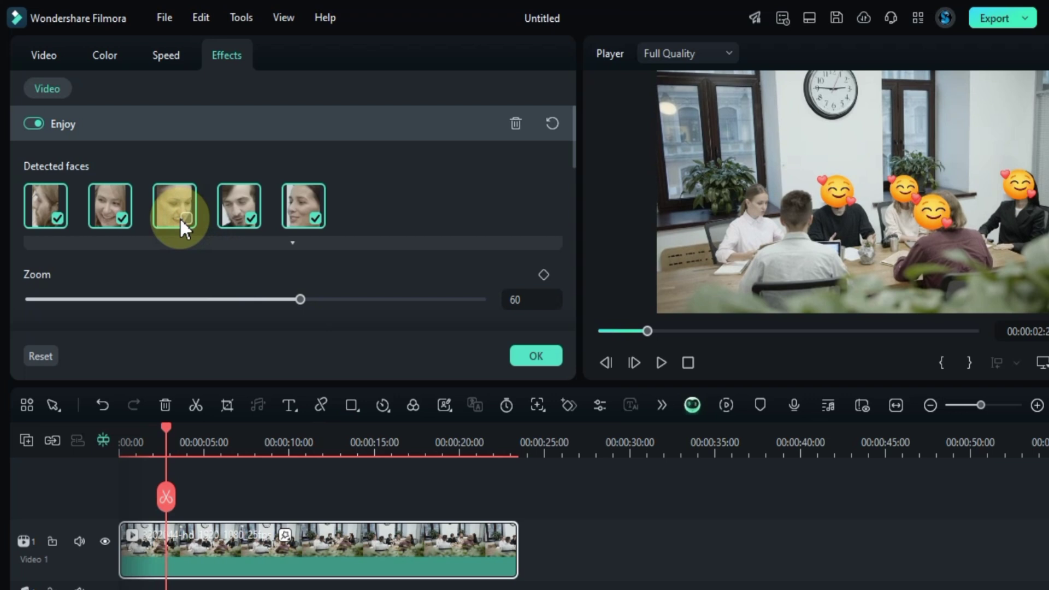
{"action": "left_click", "coordinate": [250, 218]}
{"action": "key", "text": "space"}
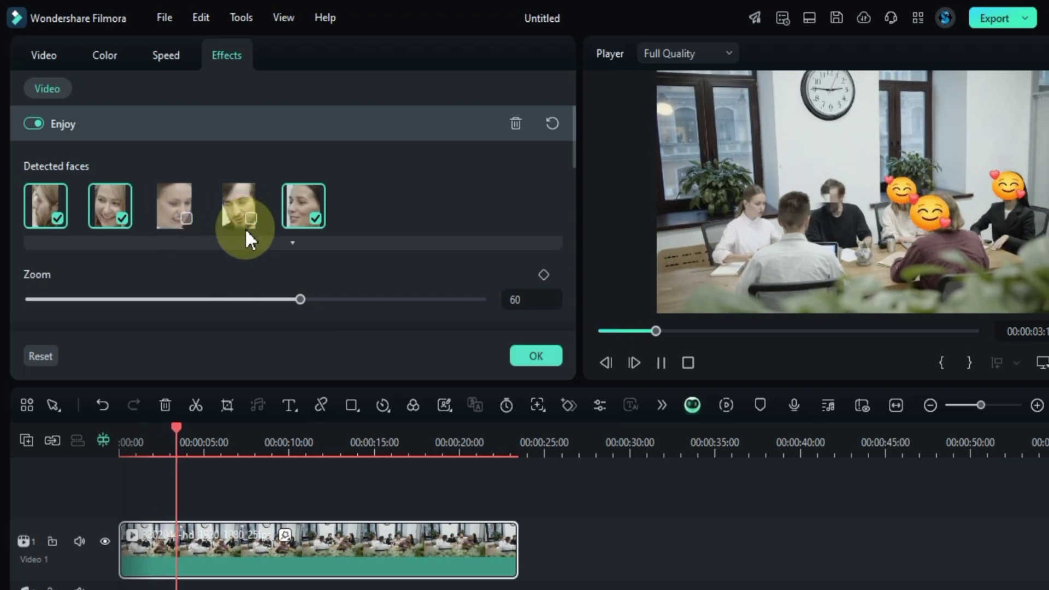
{"action": "key", "text": "space"}
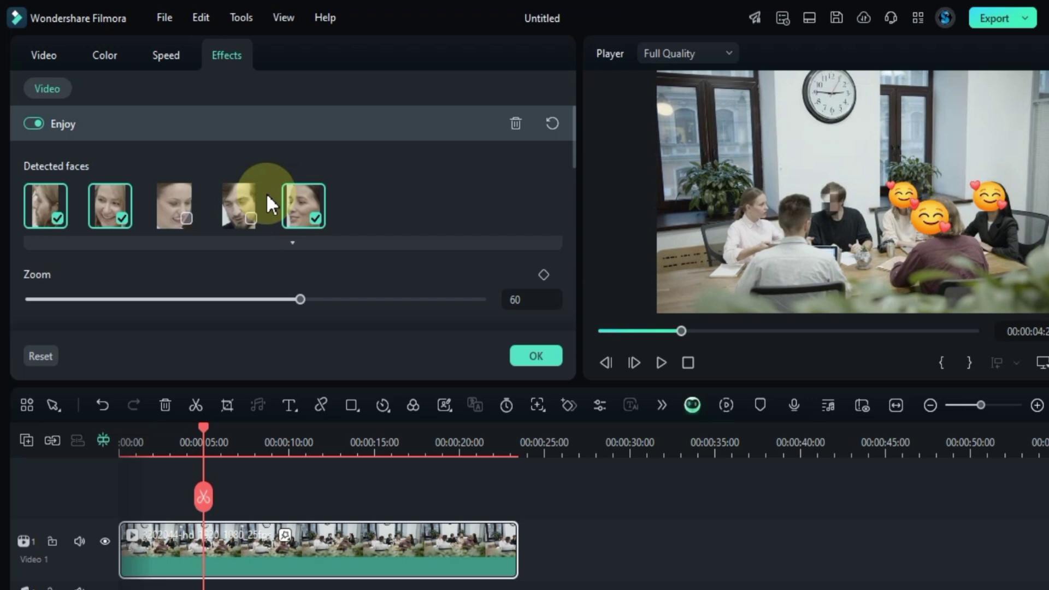
{"action": "scroll", "coordinate": [284, 180], "scroll_direction": "down", "scroll_amount": 5}
{"action": "scroll", "coordinate": [273, 203], "scroll_direction": "down", "scroll_amount": 3}
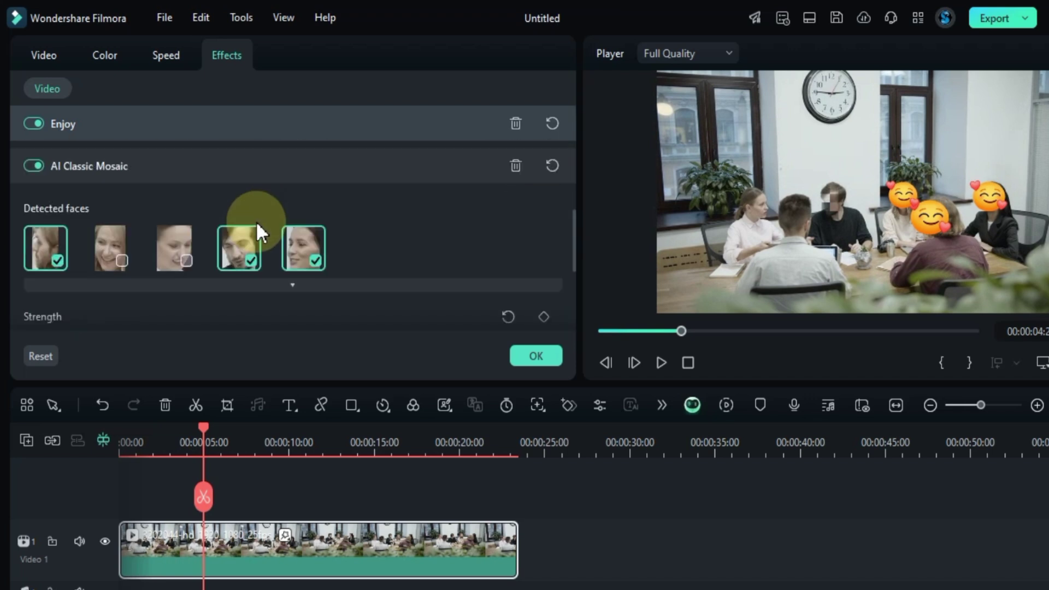
{"action": "scroll", "coordinate": [255, 220], "scroll_direction": "down", "scroll_amount": 2}
{"action": "scroll", "coordinate": [213, 217], "scroll_direction": "up", "scroll_amount": 2}
Switch off AI Classic Mosaic and recheck faces three and four under Enjoy.
{"action": "left_click", "coordinate": [31, 167]}
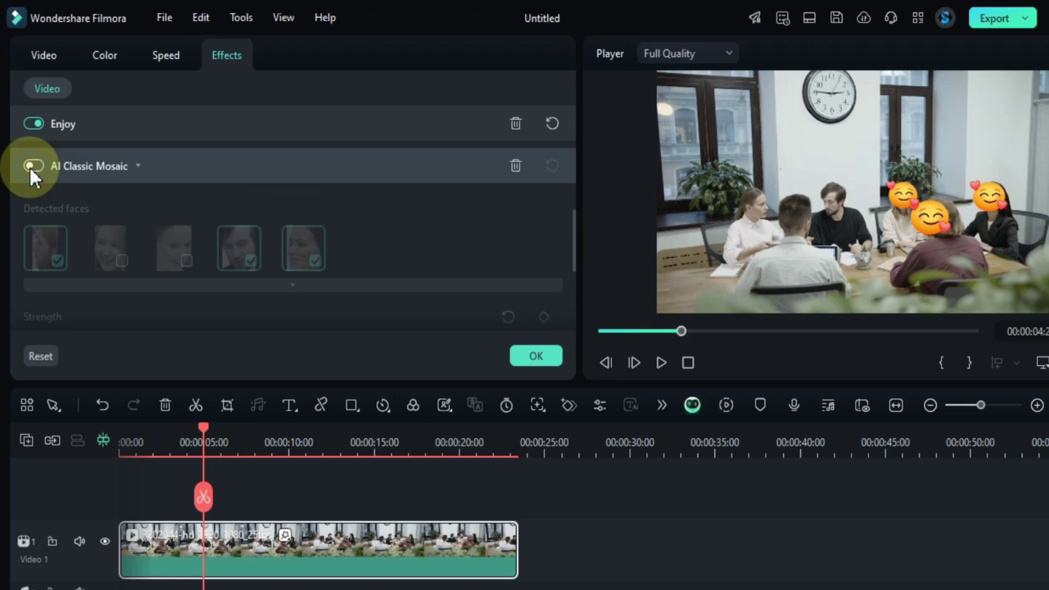
{"action": "key", "text": "space"}
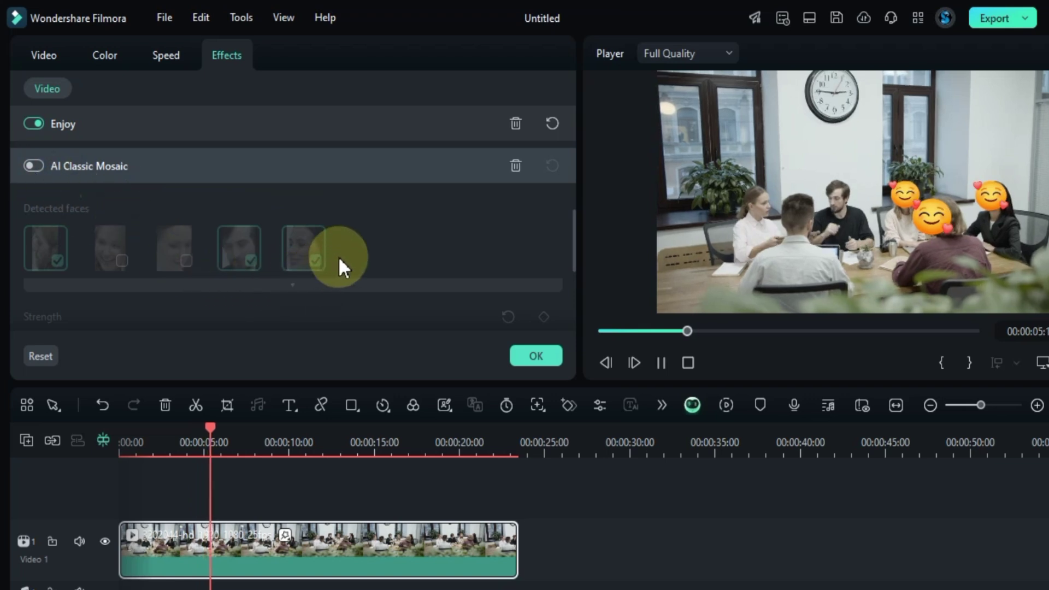
{"action": "scroll", "coordinate": [345, 232], "scroll_direction": "up", "scroll_amount": 3}
{"action": "scroll", "coordinate": [346, 232], "scroll_direction": "up", "scroll_amount": 3}
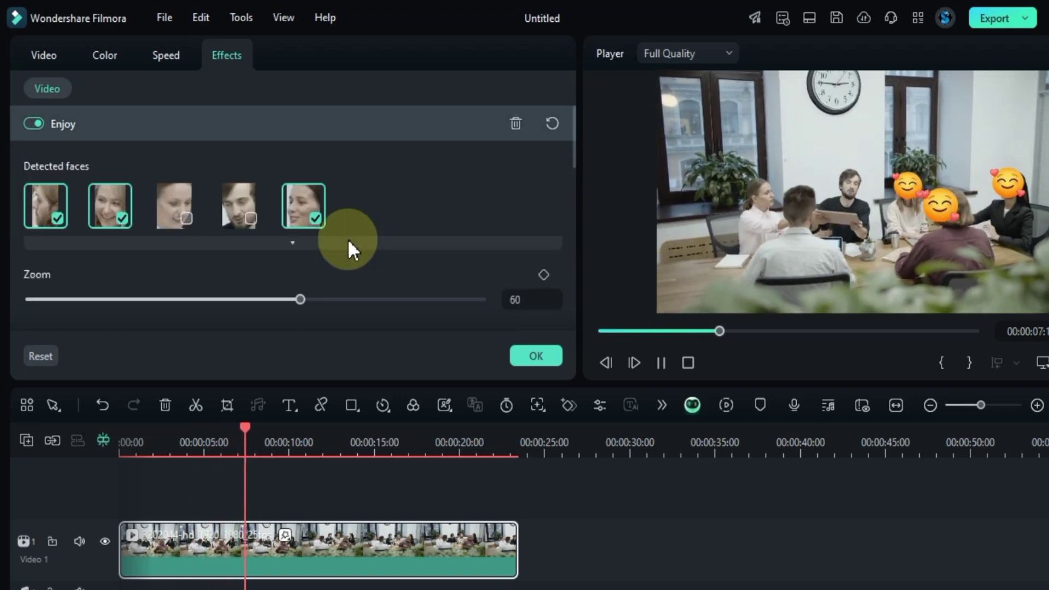
{"action": "key", "text": "space"}
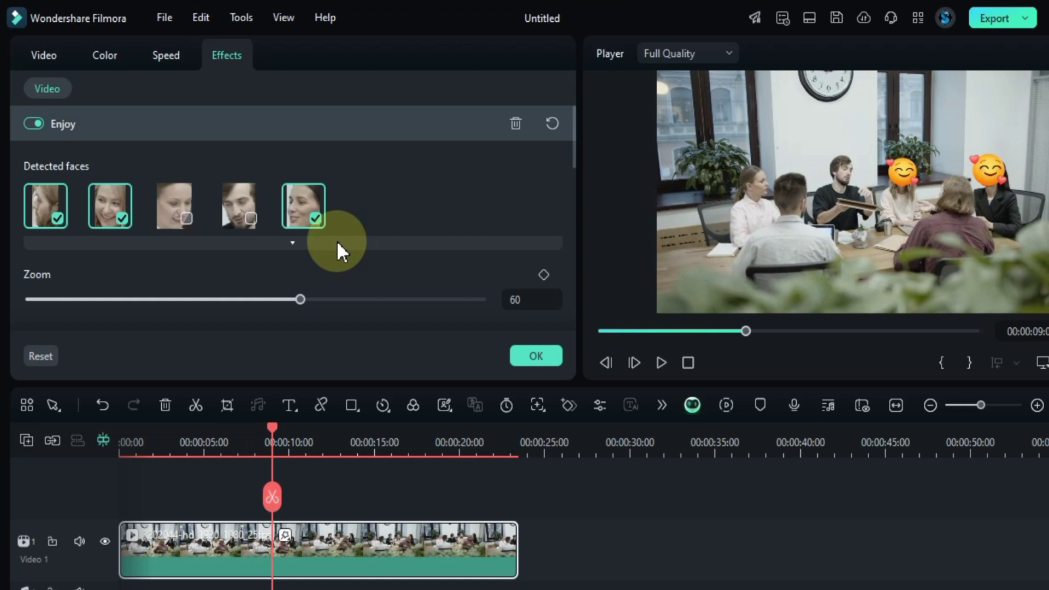
{"action": "left_click", "coordinate": [188, 219]}
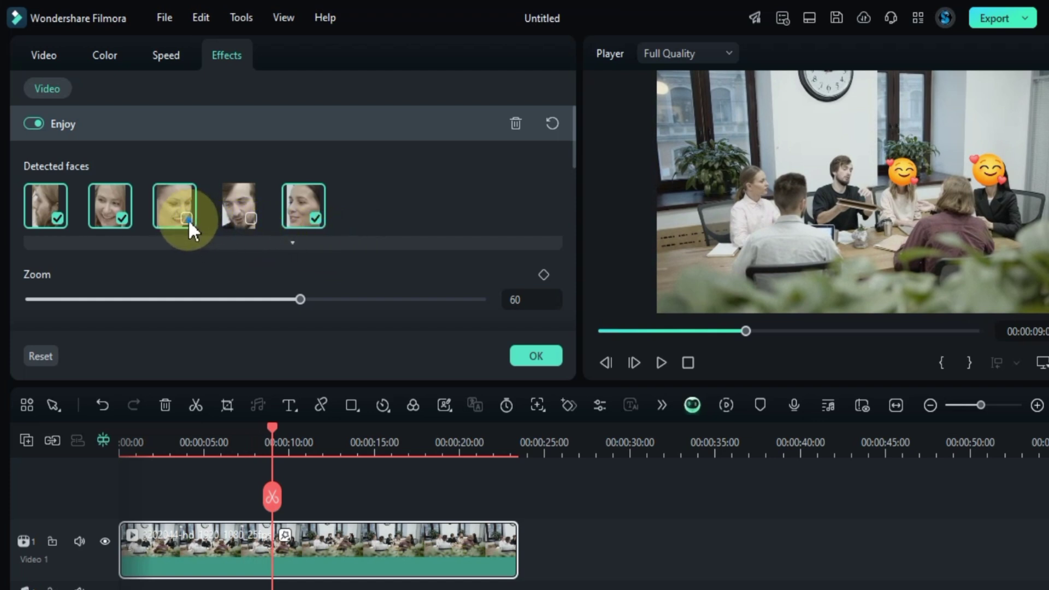
{"action": "left_click", "coordinate": [246, 221]}
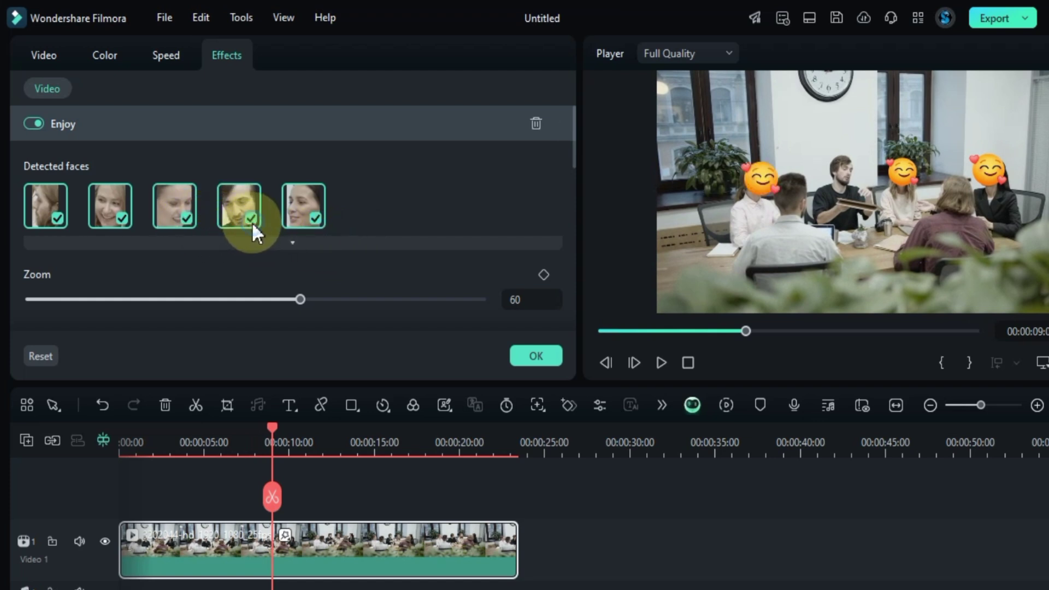
{"action": "key", "text": "space"}
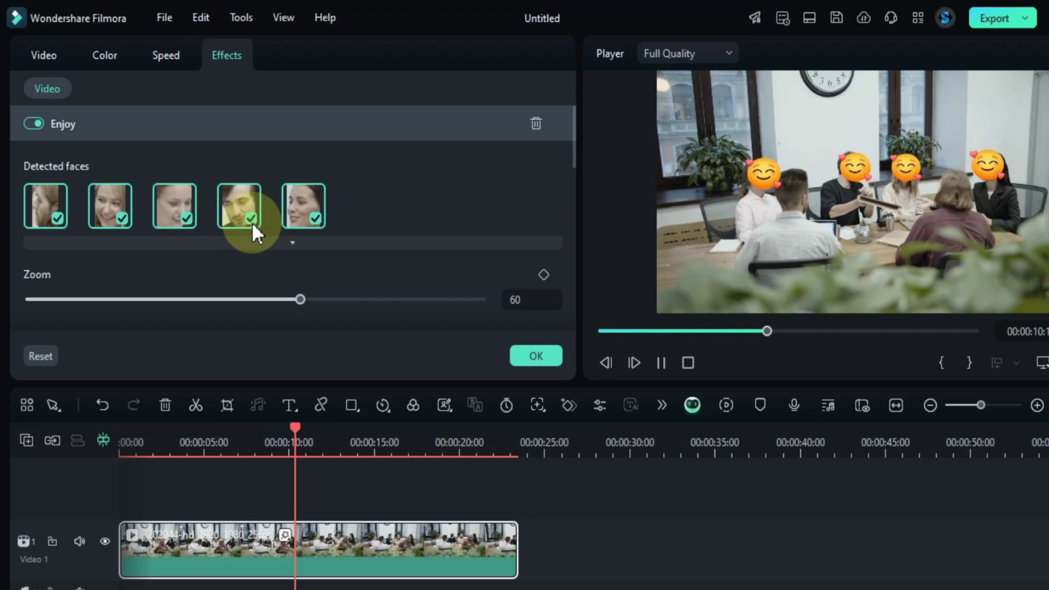
{"action": "key", "text": "space"}
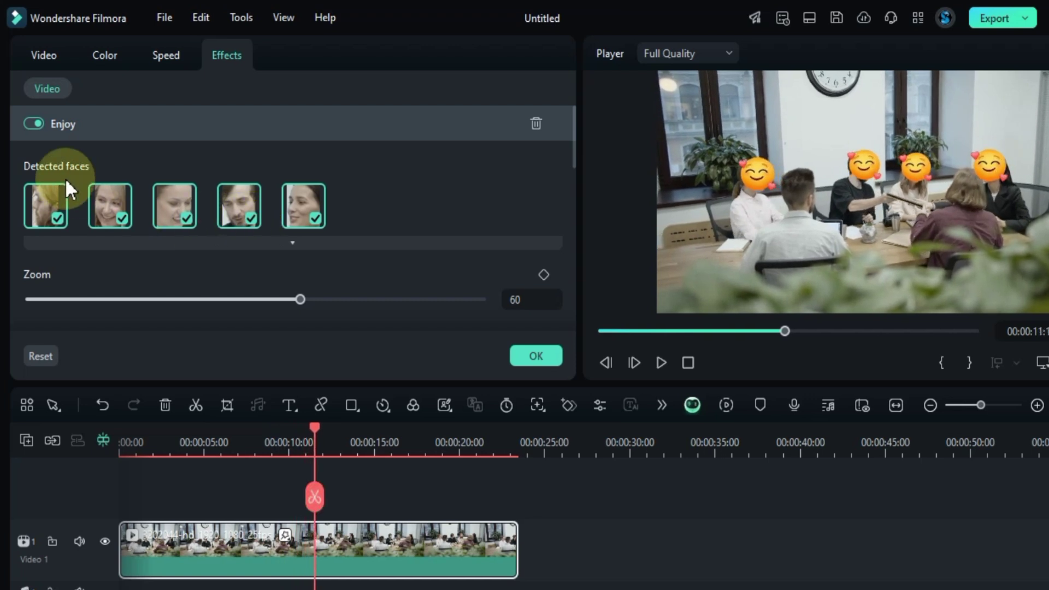
Turn Enjoy off, re-enable AI Classic Mosaic, and play the clip.
{"action": "left_click", "coordinate": [26, 121]}
{"action": "scroll", "coordinate": [109, 227], "scroll_direction": "down", "scroll_amount": 3}
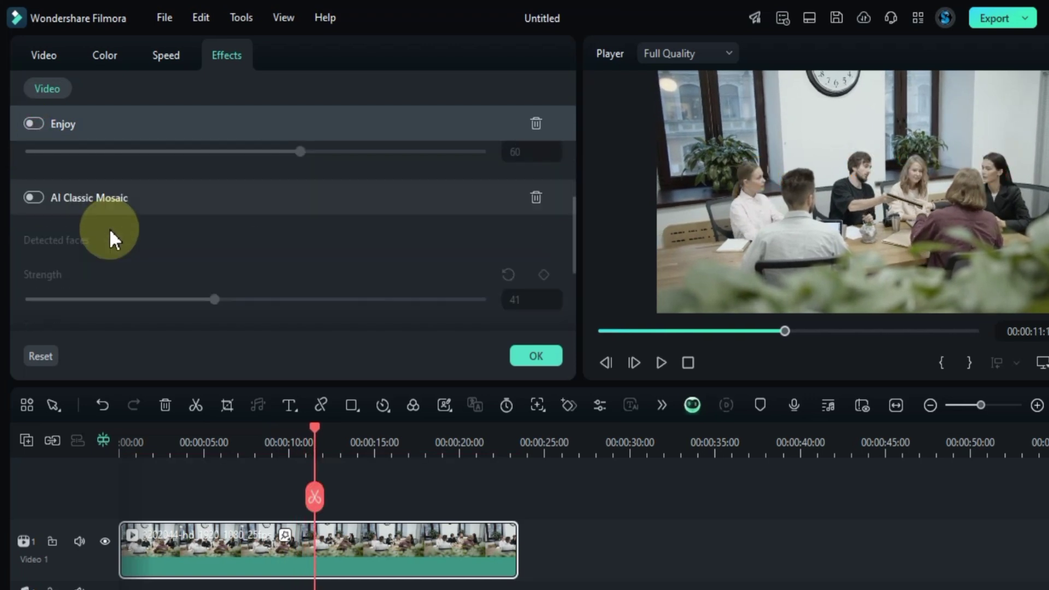
{"action": "left_click", "coordinate": [31, 198]}
{"action": "scroll", "coordinate": [88, 284], "scroll_direction": "down", "scroll_amount": 3}
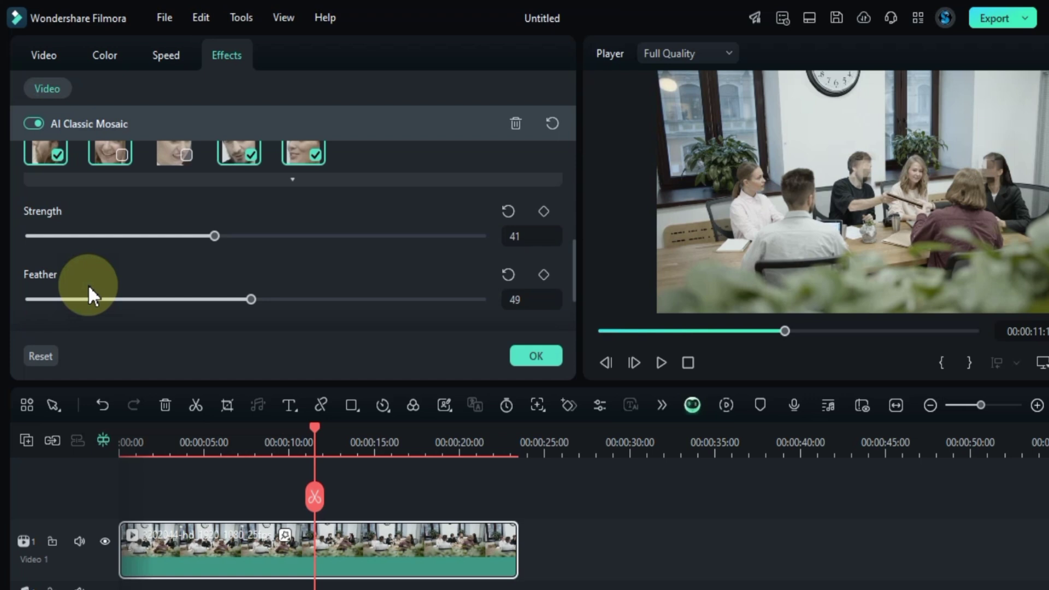
{"action": "scroll", "coordinate": [188, 265], "scroll_direction": "down", "scroll_amount": 2}
{"action": "key", "text": "space"}
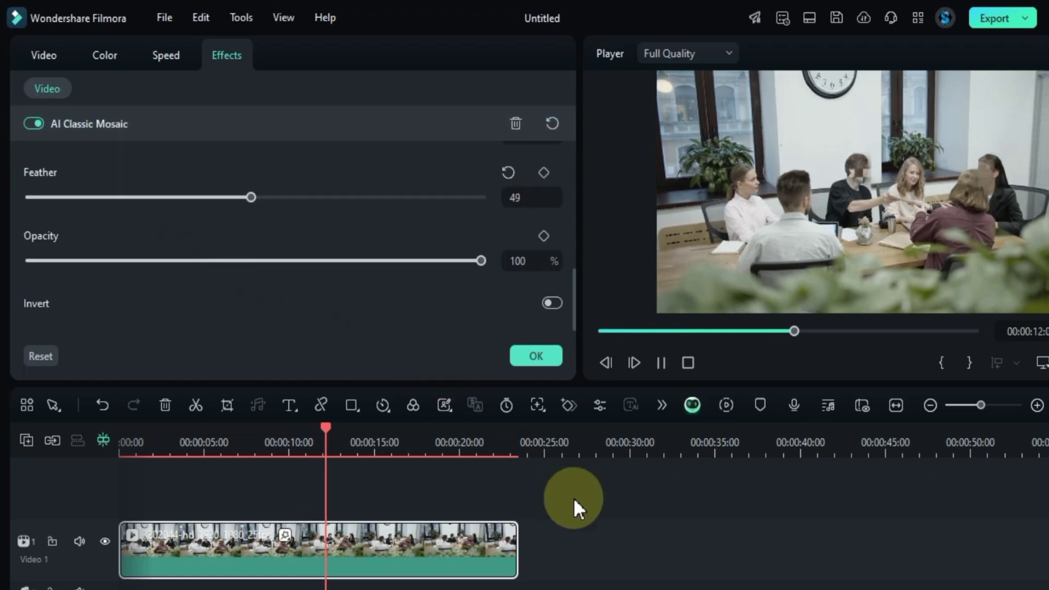
Deselect the clip and scroll the Effects library back to the top of Face Mosaic.
{"action": "left_click", "coordinate": [588, 557]}
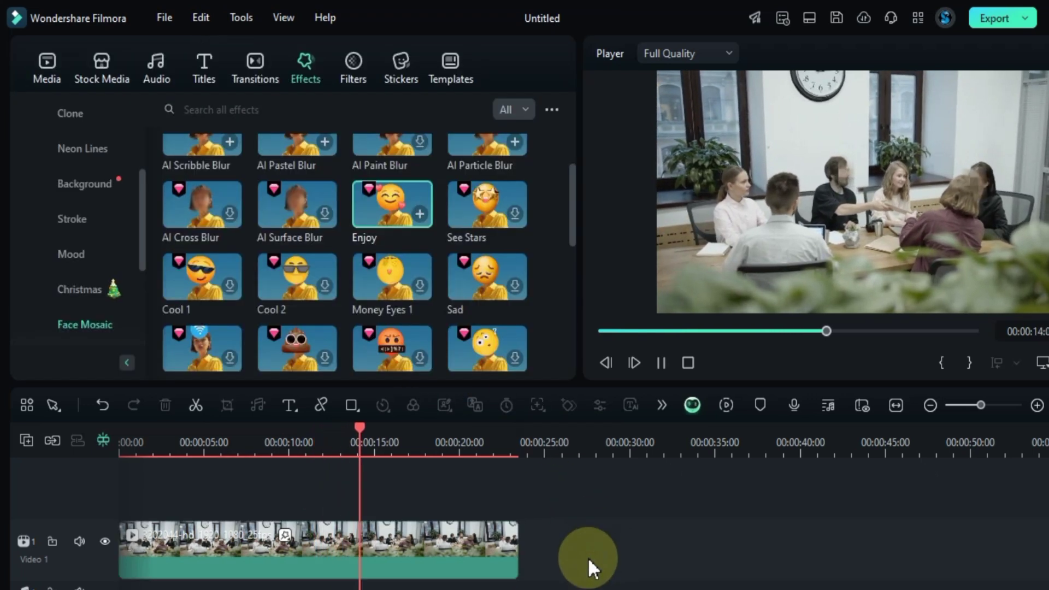
{"action": "scroll", "coordinate": [495, 257], "scroll_direction": "down", "scroll_amount": 6}
{"action": "scroll", "coordinate": [495, 257], "scroll_direction": "up", "scroll_amount": 2}
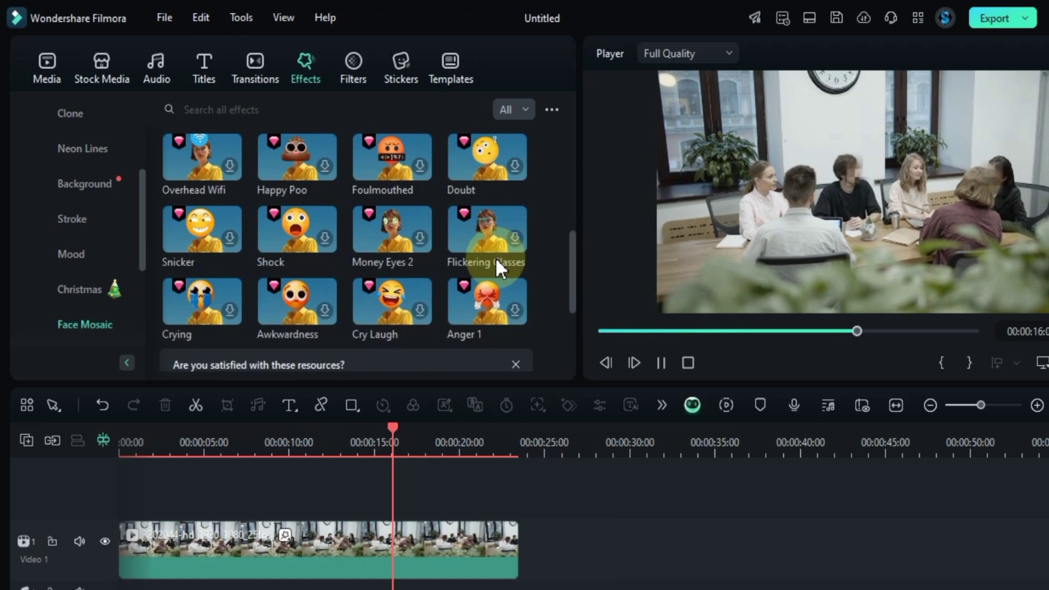
{"action": "scroll", "coordinate": [495, 257], "scroll_direction": "up", "scroll_amount": 4}
{"action": "left_click", "coordinate": [584, 515]}
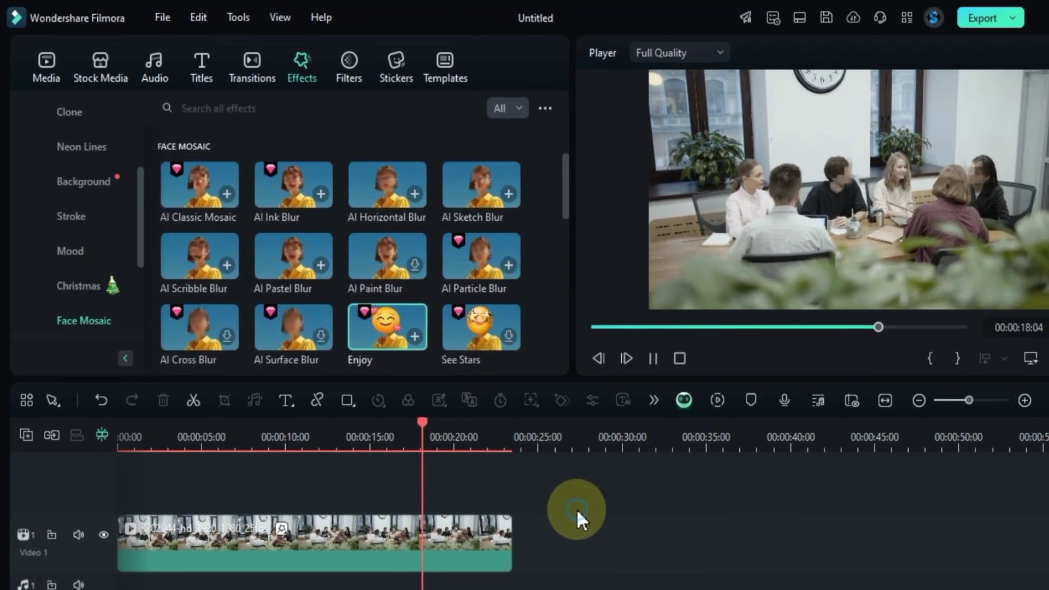